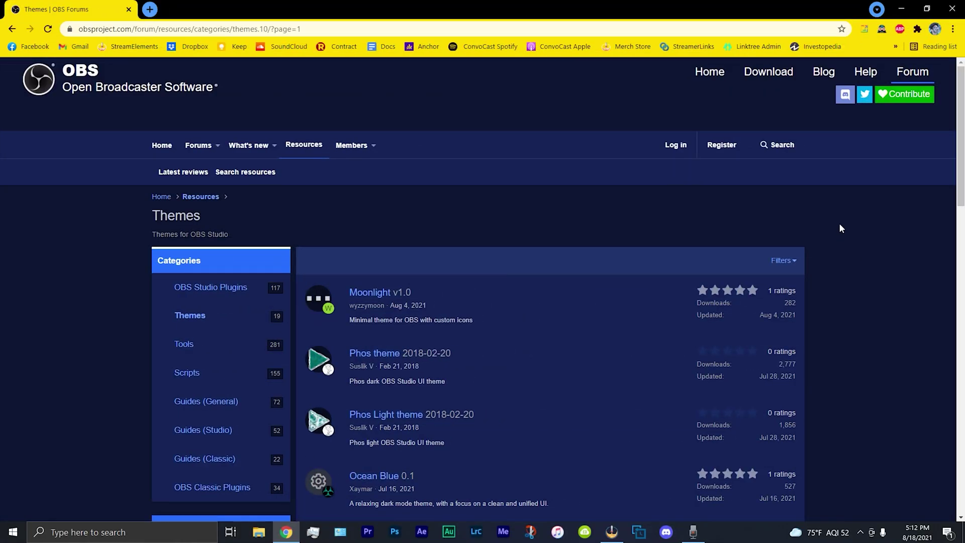
pyautogui.scroll(-2, 841, 227)
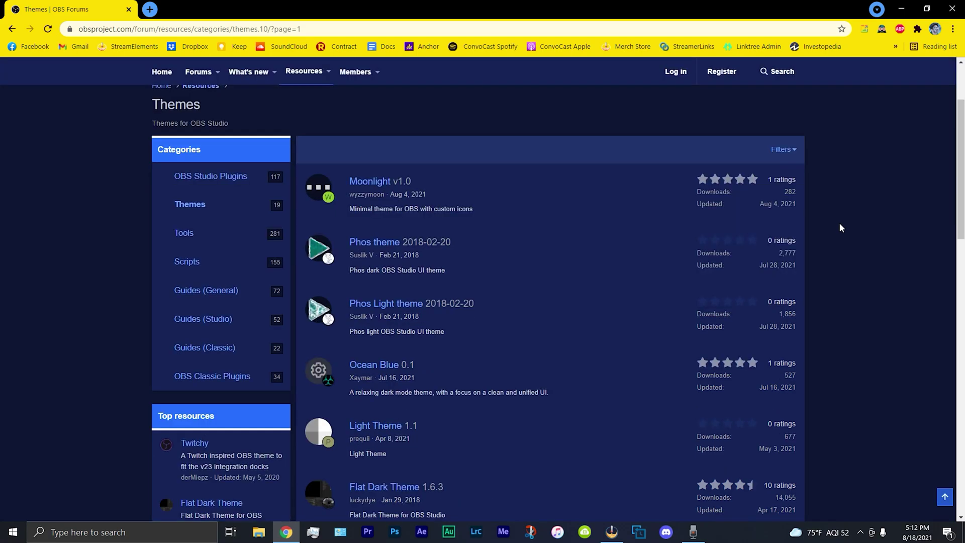
pyautogui.scroll(-10, 840, 225)
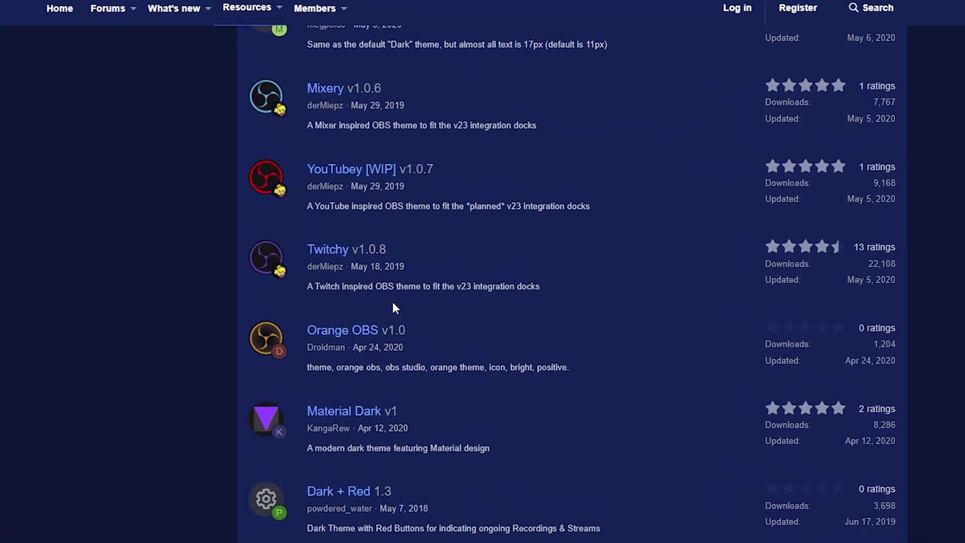
# Step: Download Twitchy.zip from the Twitchy theme page and save it in Chrome
pyautogui.click(322, 254)
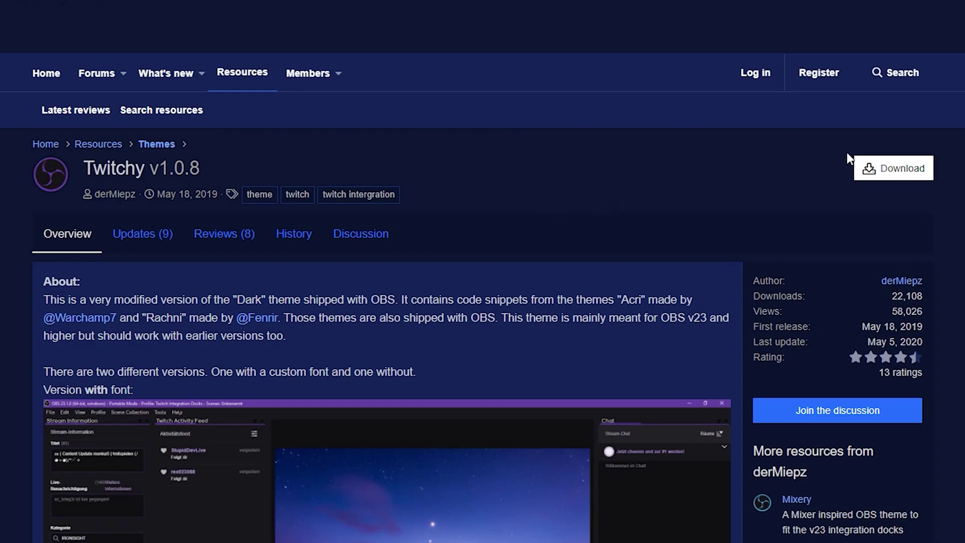
pyautogui.click(916, 175)
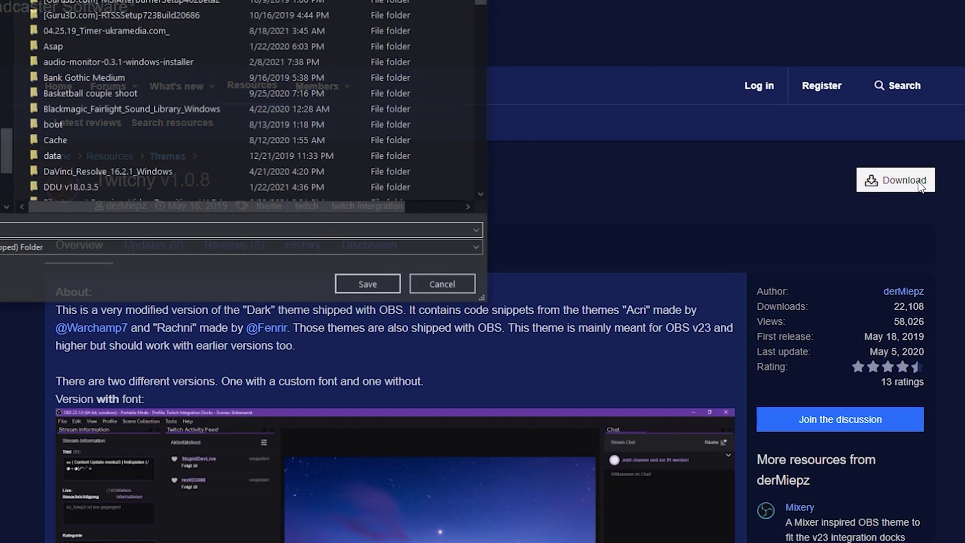
pyautogui.click(472, 361)
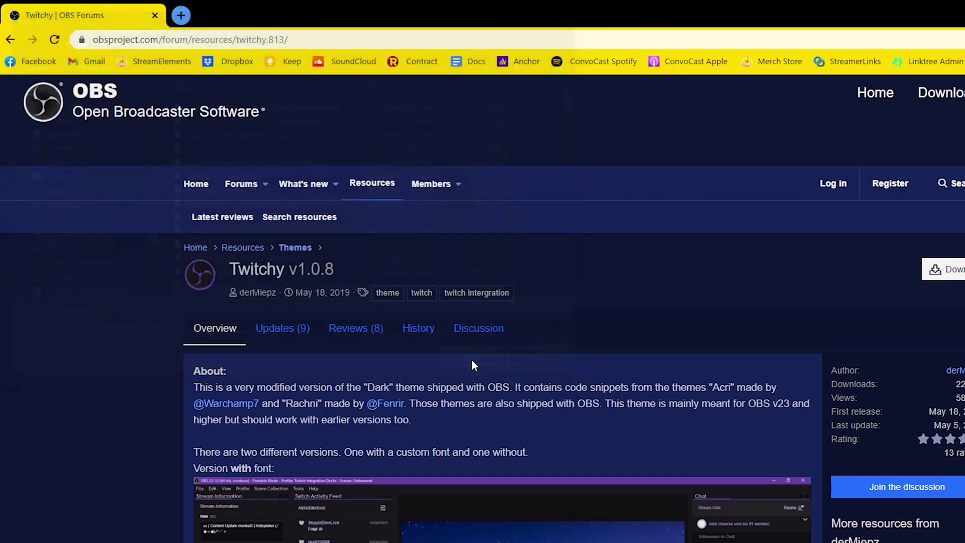
pyautogui.click(119, 506)
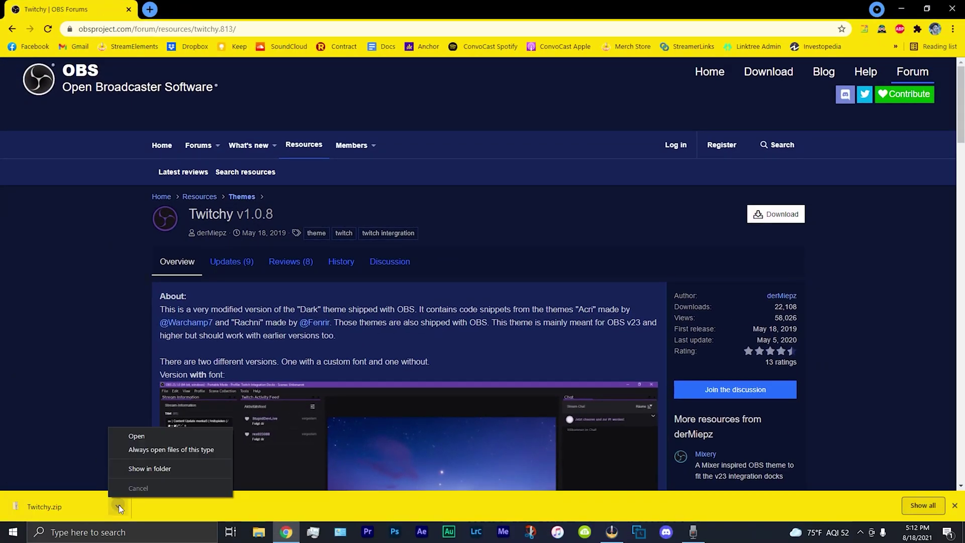
# Step: Extract the downloaded Twitchy.zip from its download folder into C:\Twitchy
pyautogui.click(151, 468)
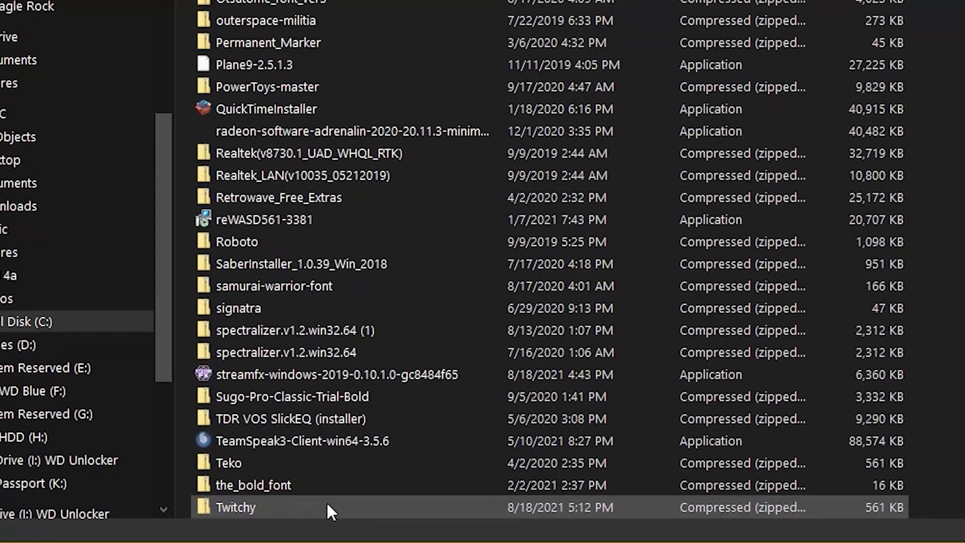
pyautogui.rightClick(326, 509)
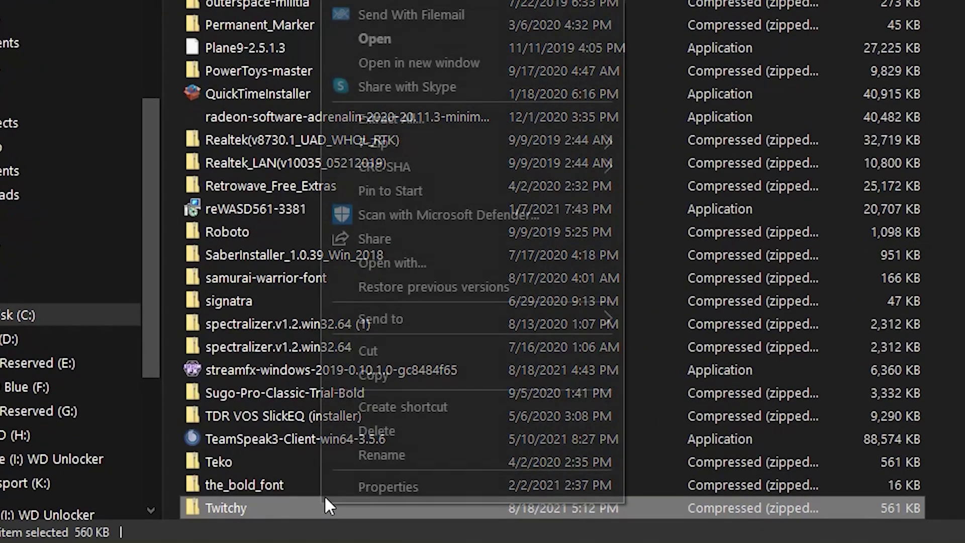
pyautogui.click(422, 118)
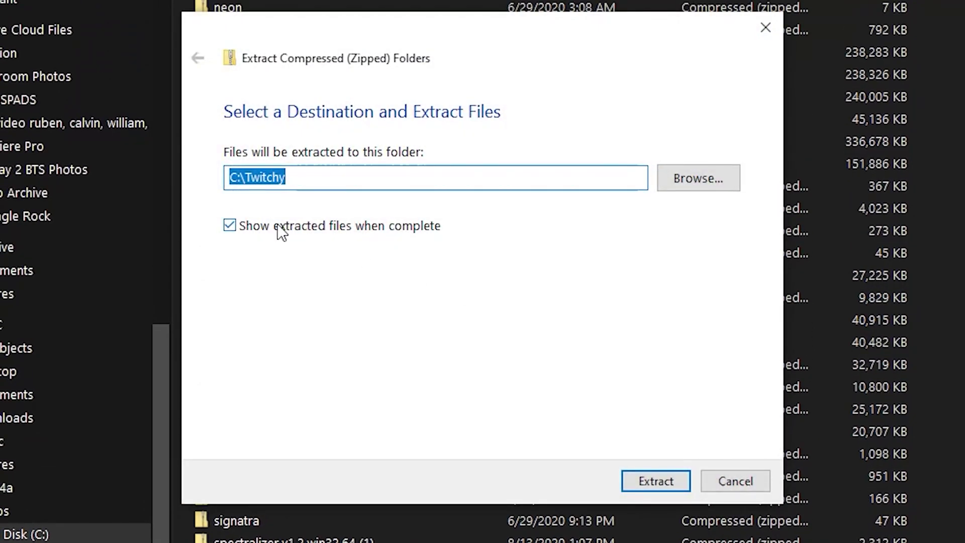
pyautogui.click(656, 480)
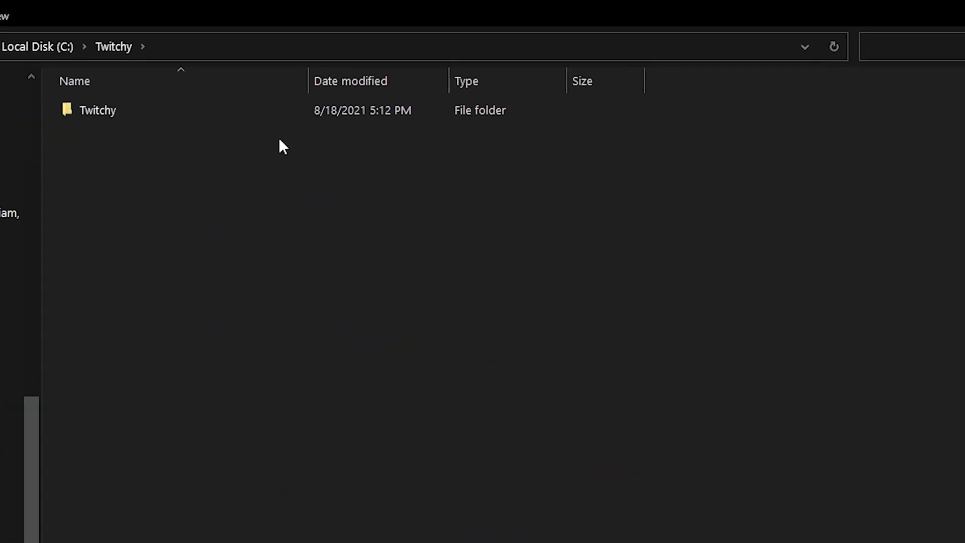
# Step: Browse into Twitchy > Twitchy (with font) > FONT to reach the Comfortaa font file
pyautogui.click(256, 113)
pyautogui.doubleClick(256, 110)
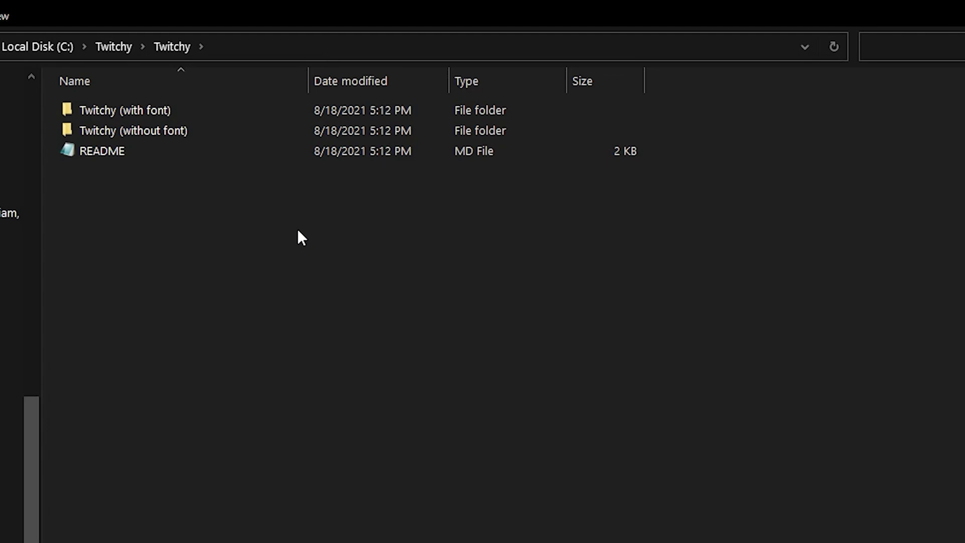
pyautogui.doubleClick(224, 113)
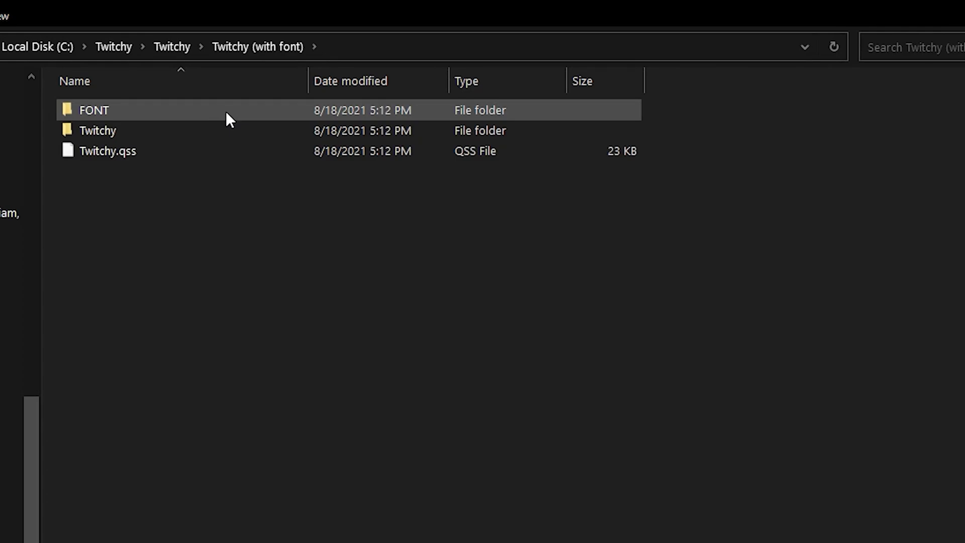
pyautogui.doubleClick(180, 110)
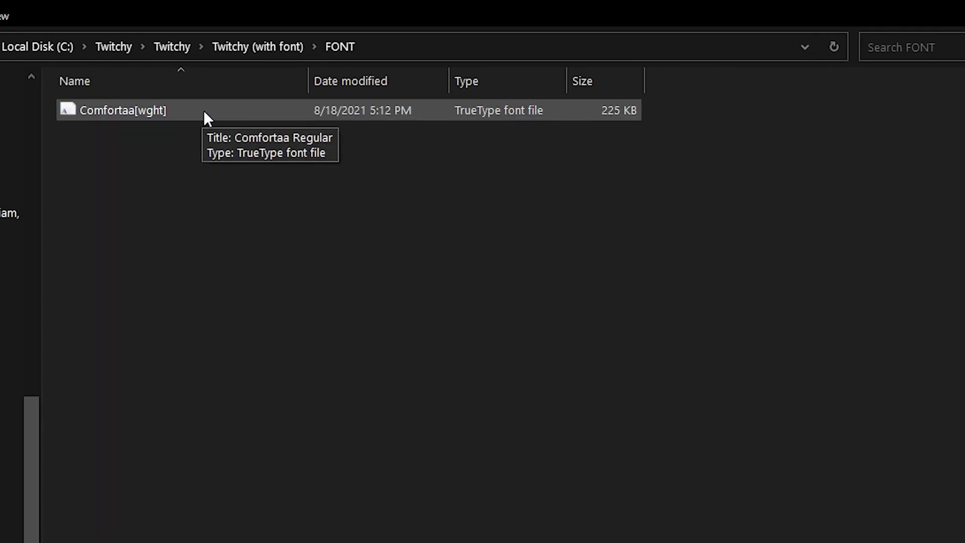
# Step: Install Comfortaa Regular from Comfortaa[wght], replacing the existing copy, and close Font Viewer
pyautogui.doubleClick(203, 110)
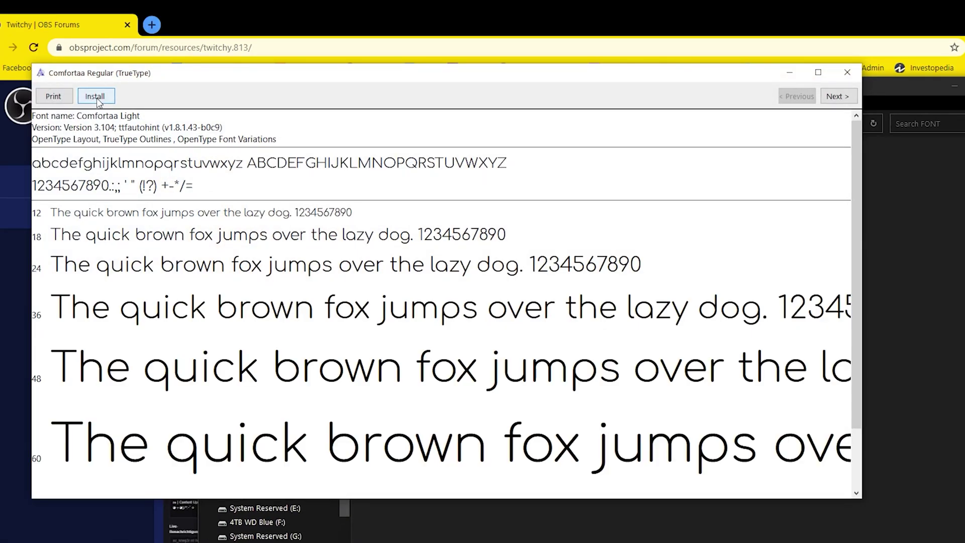
pyautogui.click(95, 97)
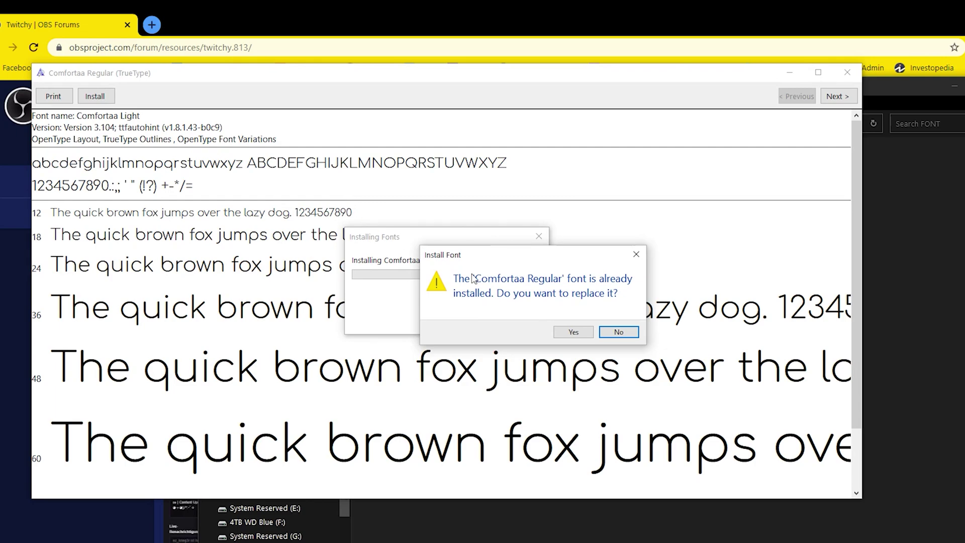
pyautogui.click(566, 334)
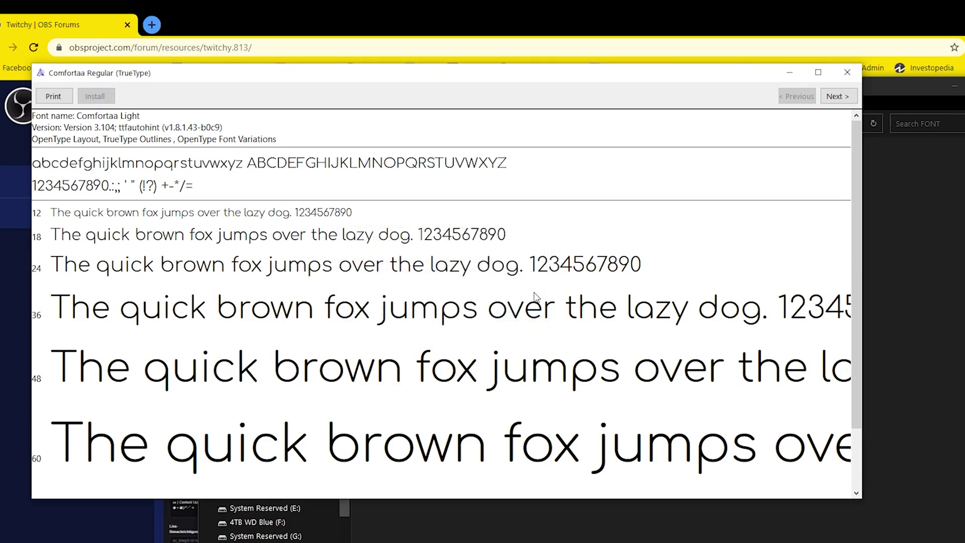
pyautogui.click(846, 73)
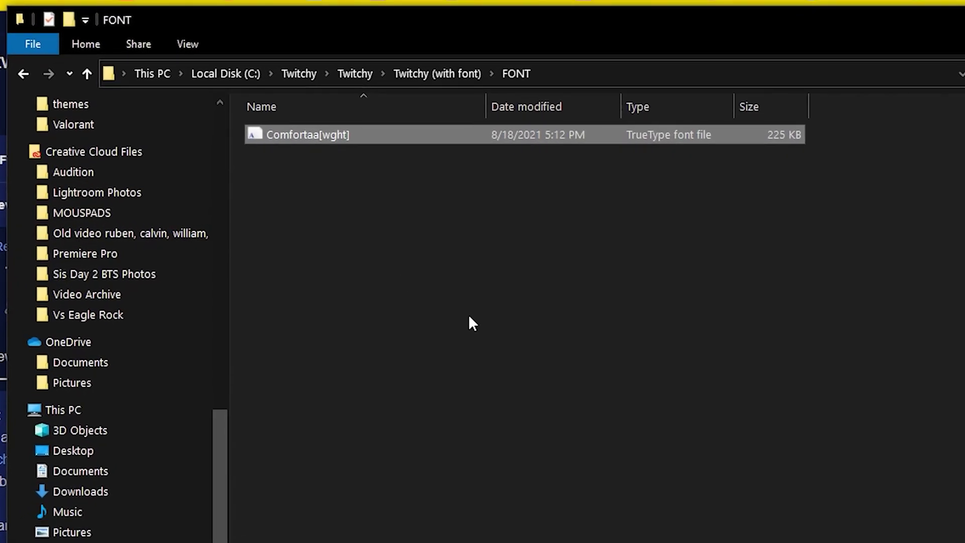
# Step: Go back to Twitchy (with font) and copy the Twitchy folder together with Twitchy.qss
pyautogui.click(441, 69)
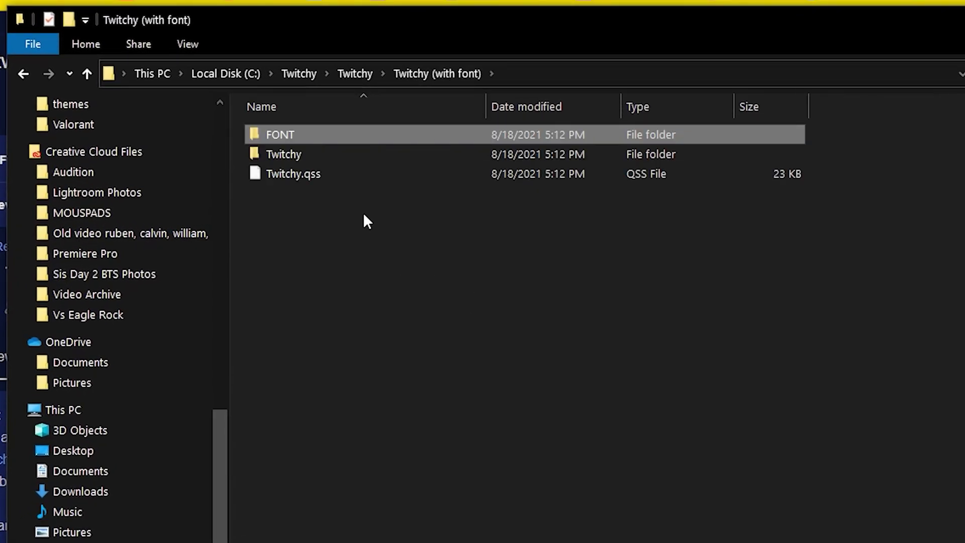
pyautogui.click(322, 150)
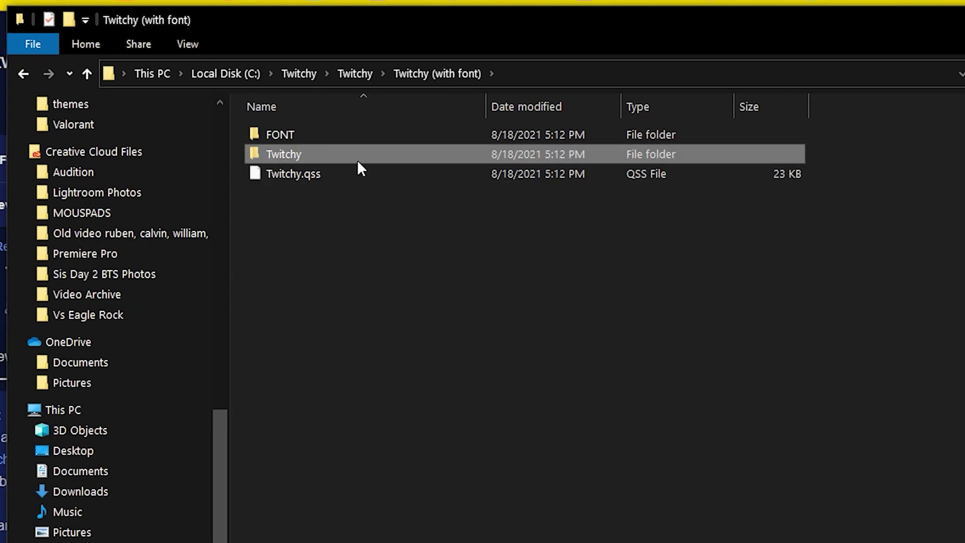
pyautogui.moveTo(384, 215); pyautogui.dragTo(353, 166)
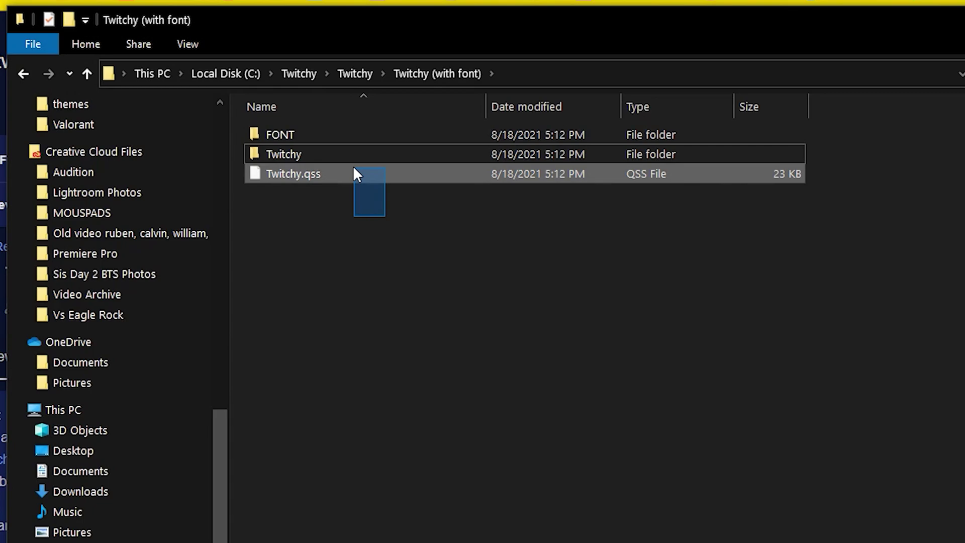
pyautogui.click(342, 154)
pyautogui.rightClick(342, 154)
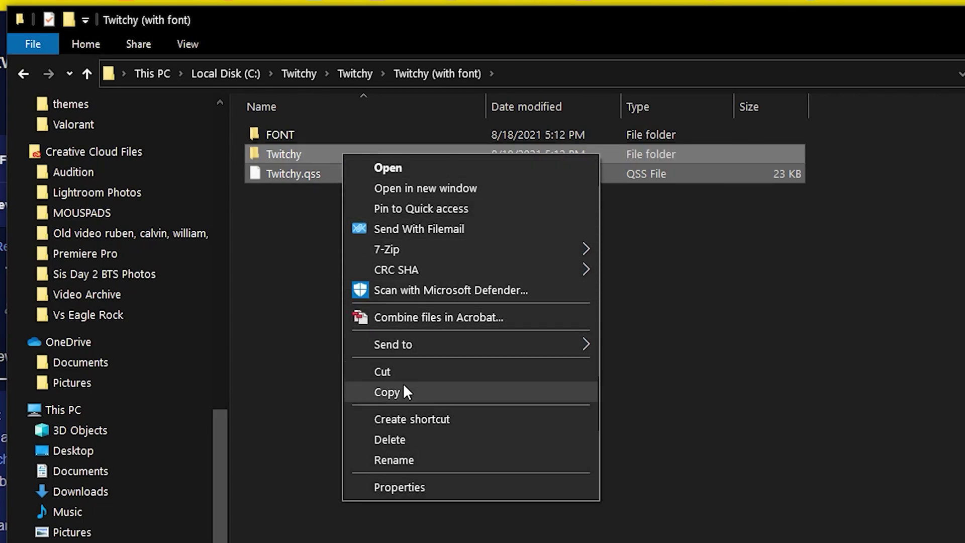
pyautogui.click(402, 390)
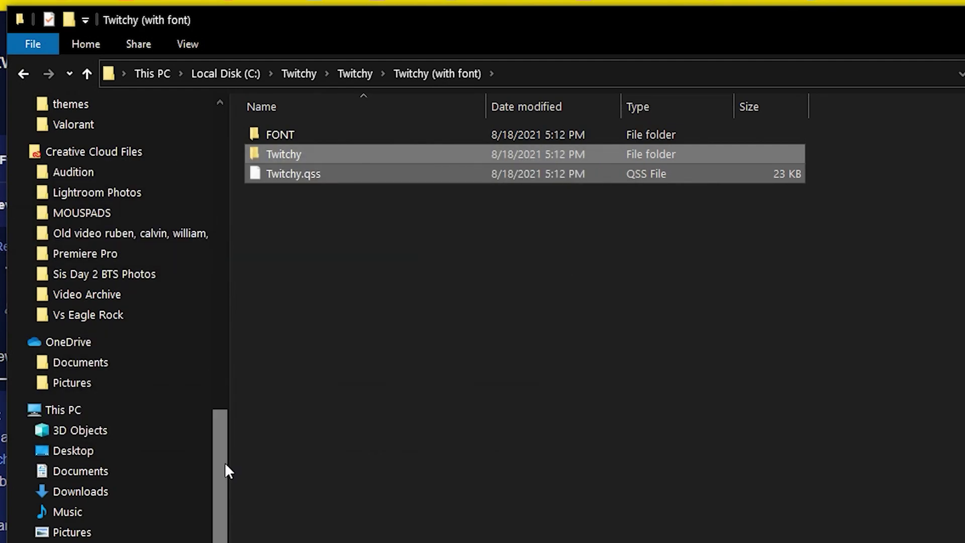
pyautogui.scroll(-1, 225, 462)
# Step: Paste the Twitchy folder and Twitchy.qss into C:\Program Files (x86)\obs-studio\data\obs-studio\themes
pyautogui.click(209, 524)
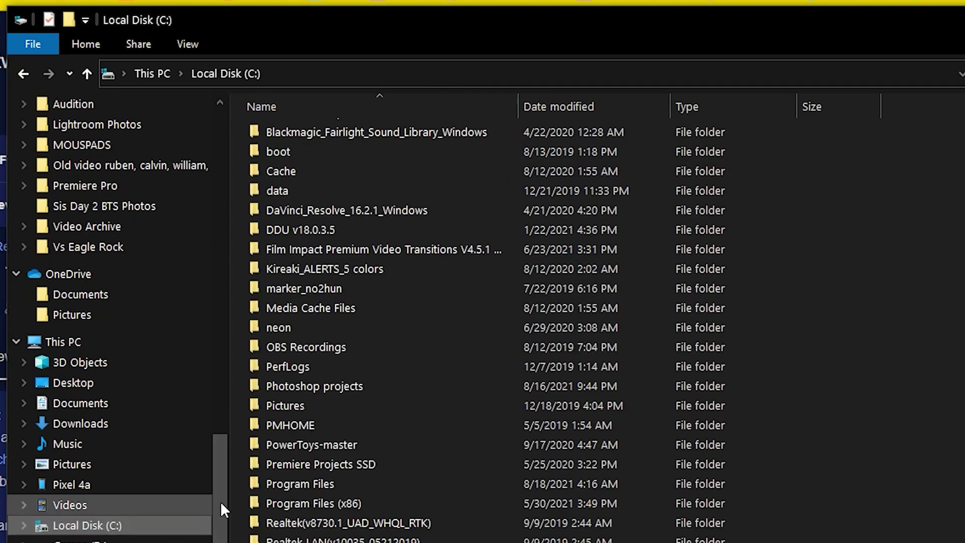
pyautogui.doubleClick(434, 502)
pyautogui.scroll(-3, 829, 460)
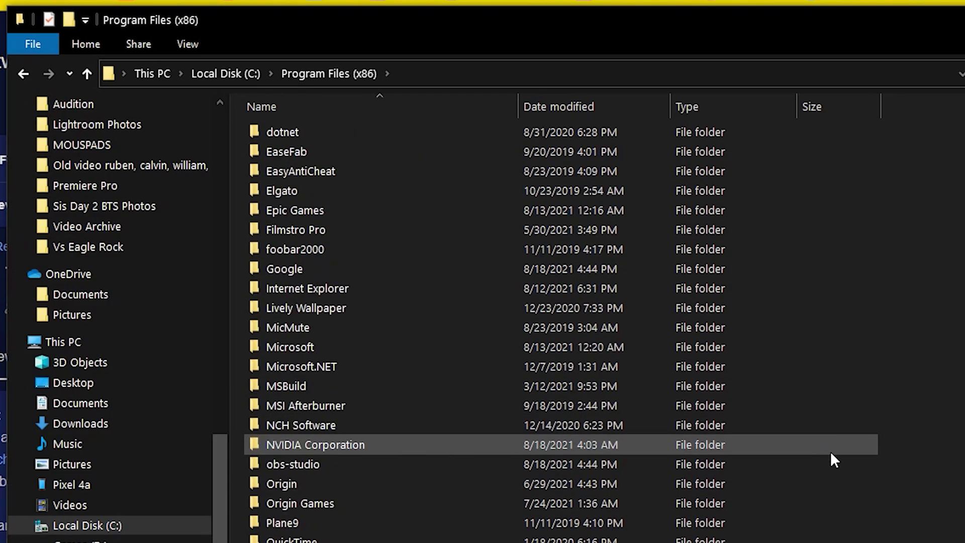
pyautogui.doubleClick(368, 464)
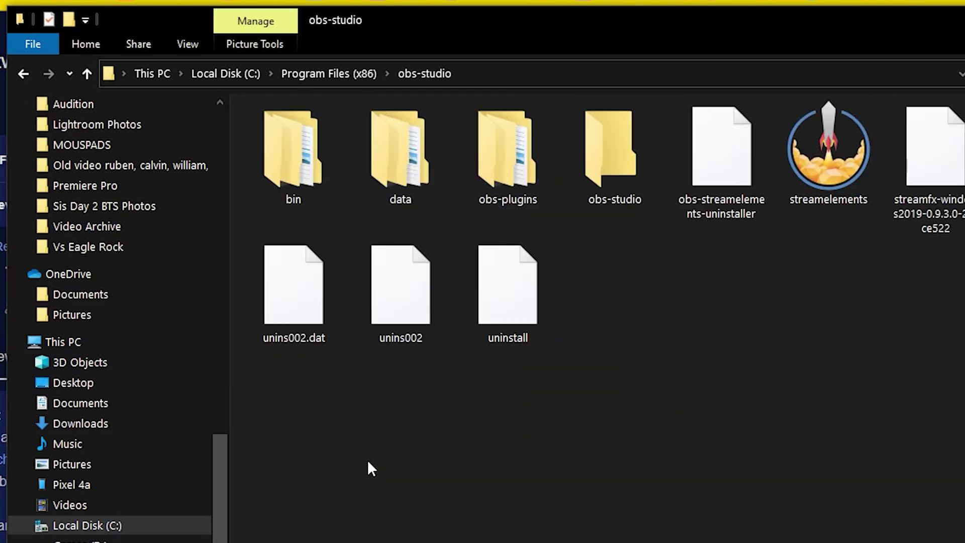
pyautogui.doubleClick(417, 173)
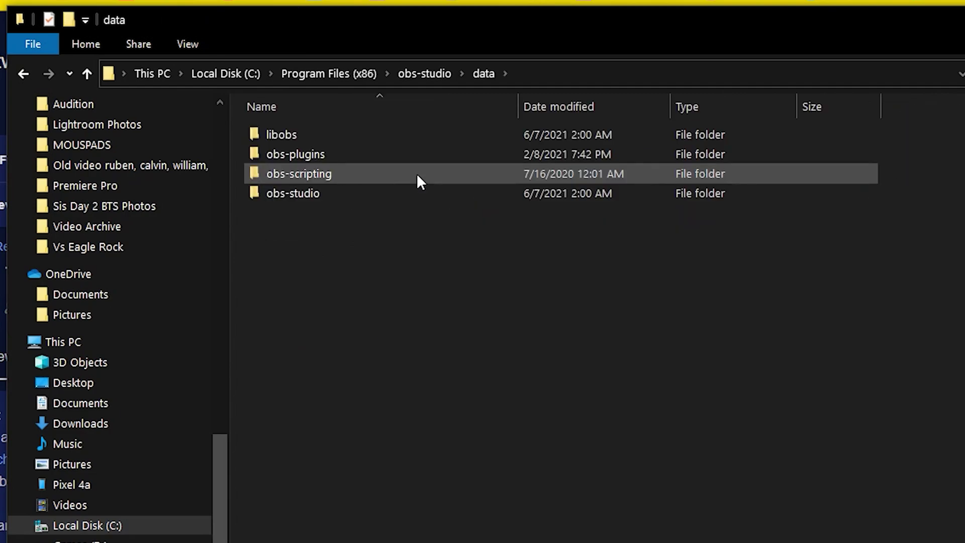
pyautogui.doubleClick(365, 196)
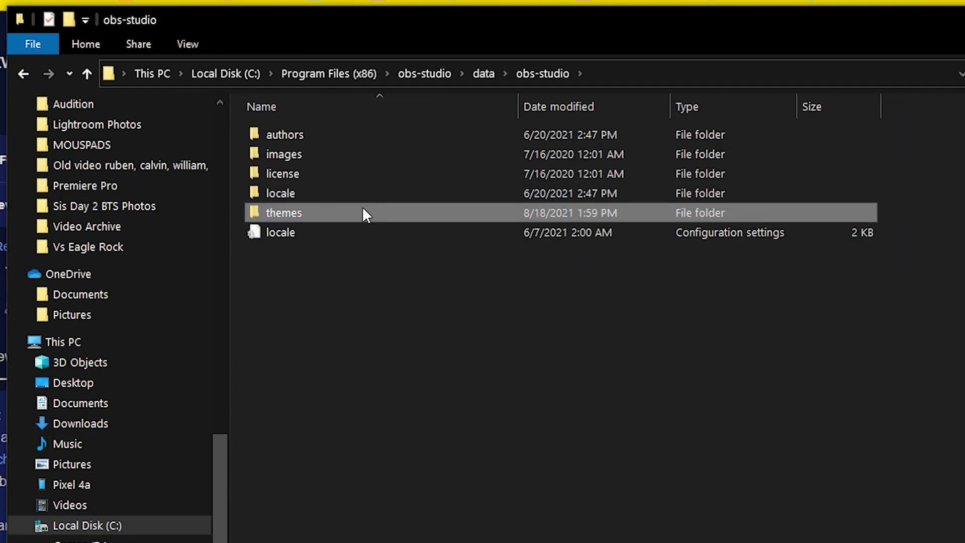
pyautogui.doubleClick(363, 211)
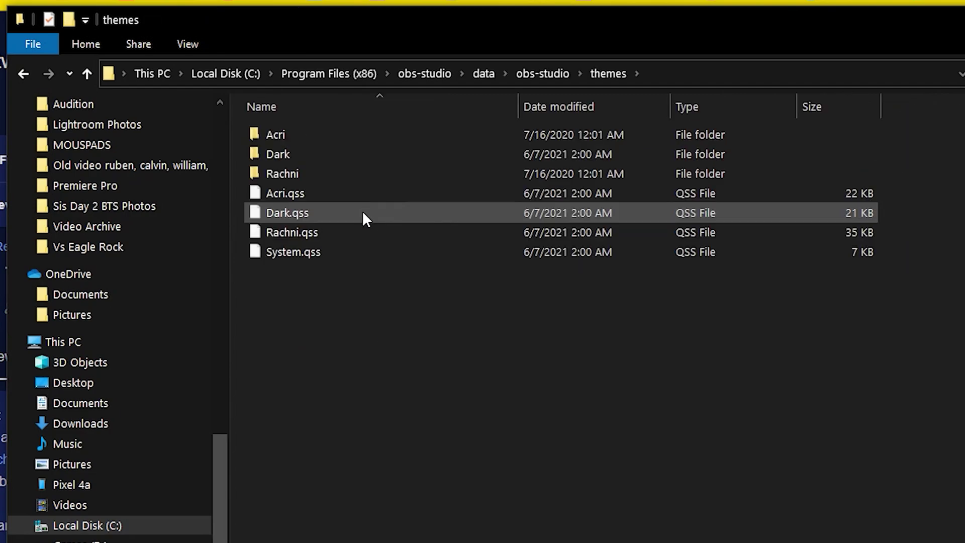
pyautogui.rightClick(429, 388)
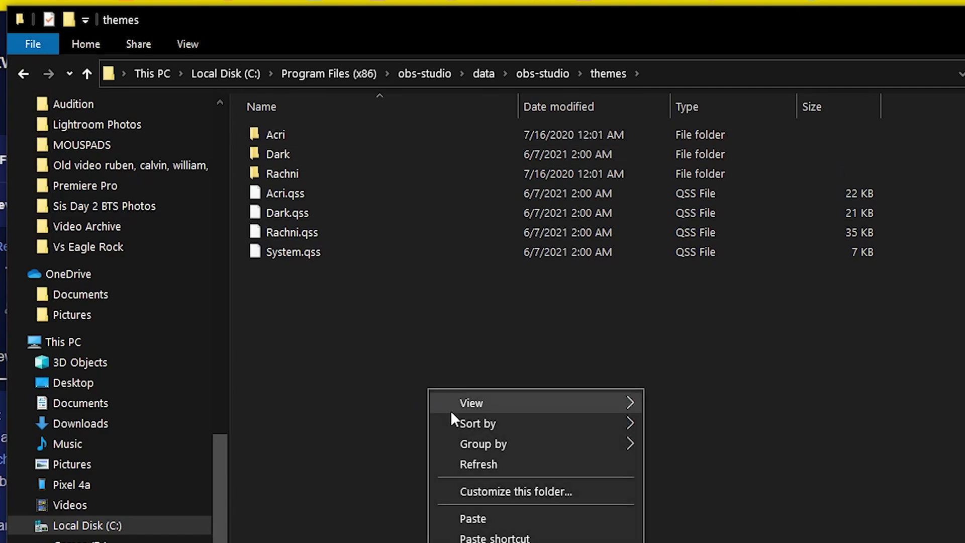
pyautogui.click(471, 519)
pyautogui.click(656, 453)
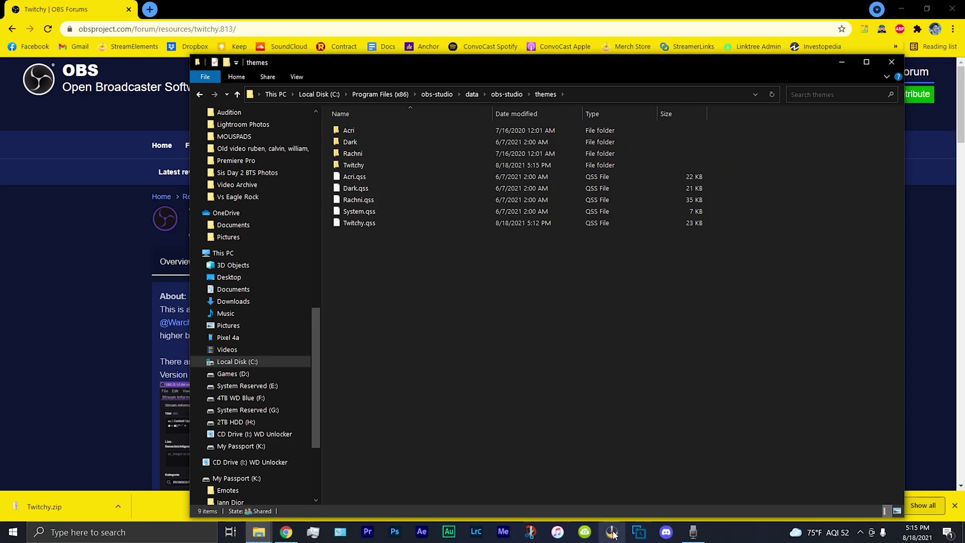
# Step: Launch OBS Studio and set the General theme in Settings to Twitchy, confirming with OK
pyautogui.click(612, 532)
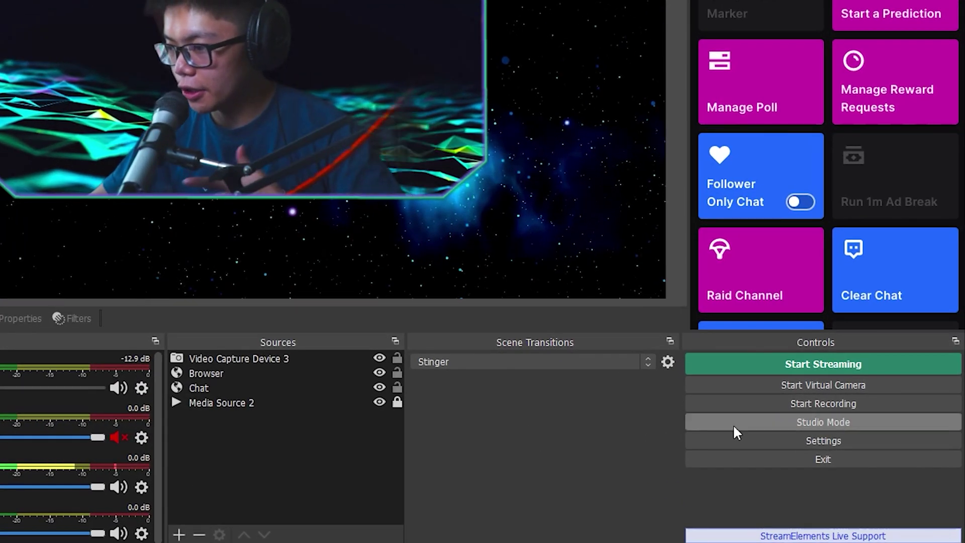
pyautogui.click(740, 437)
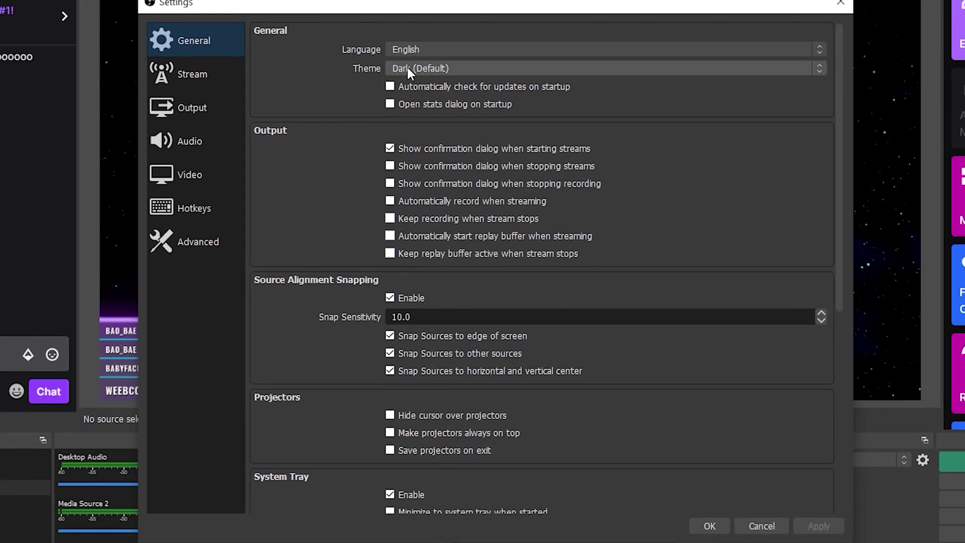
pyautogui.click(708, 71)
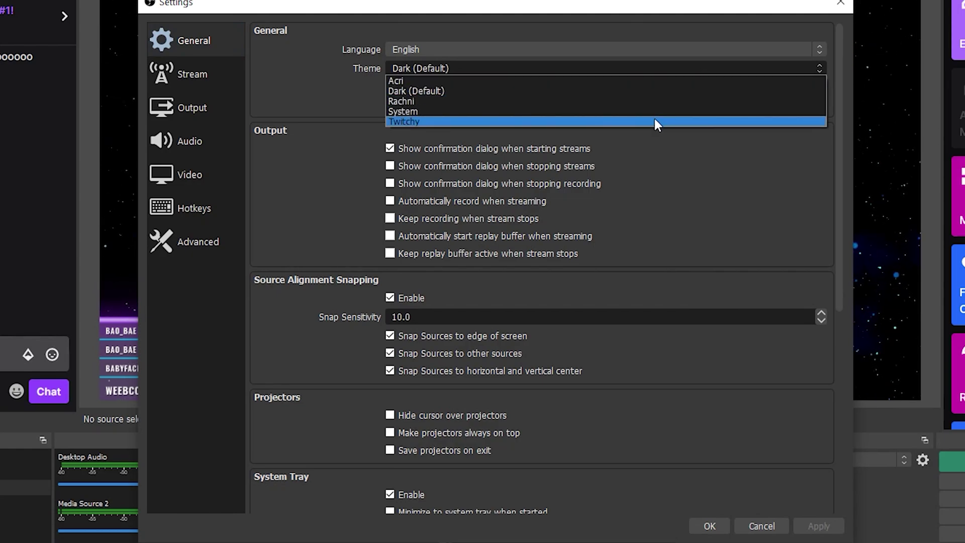
pyautogui.press('Escape')
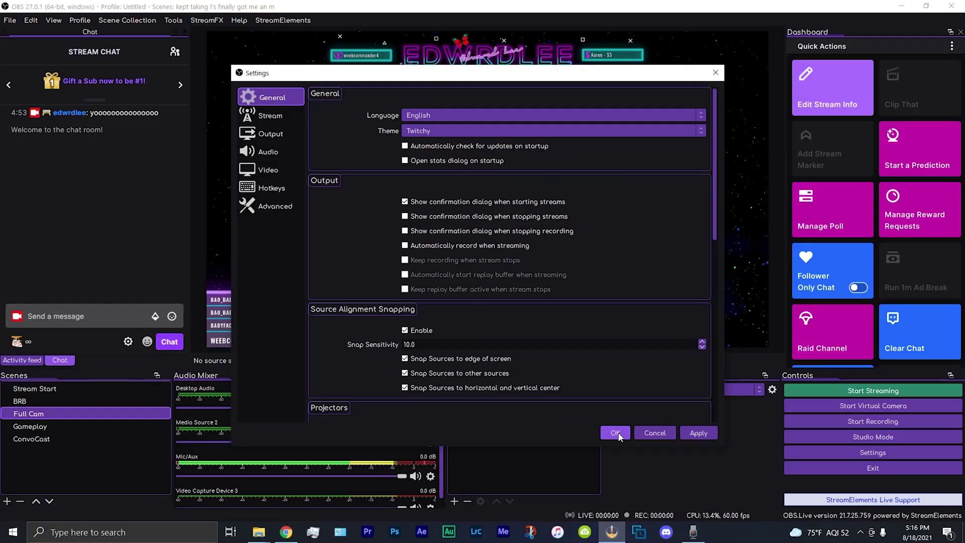
pyautogui.click(709, 528)
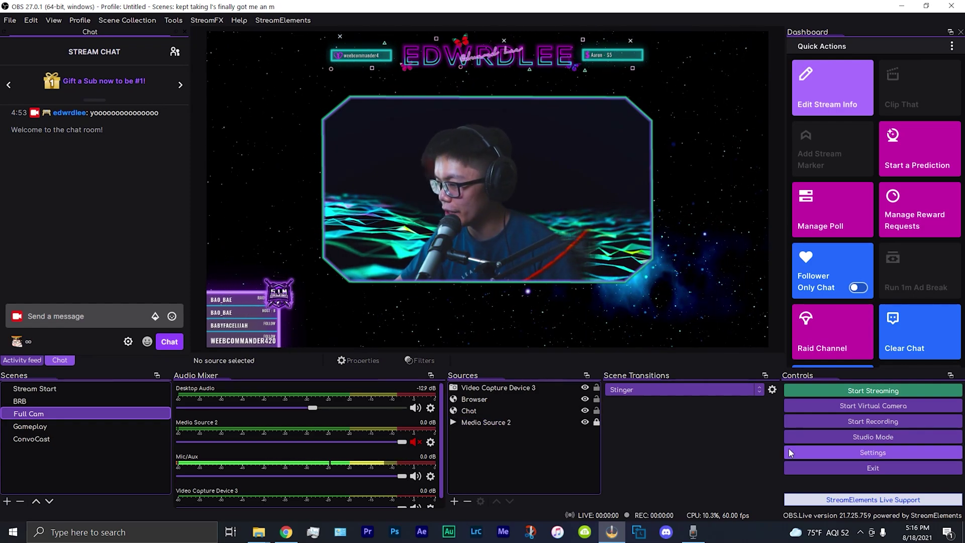
# Step: Reopen OBS Settings and view the Stream, Output, Audio and Video pages in Twitchy styling
pyautogui.hotkey('alt', 'e')
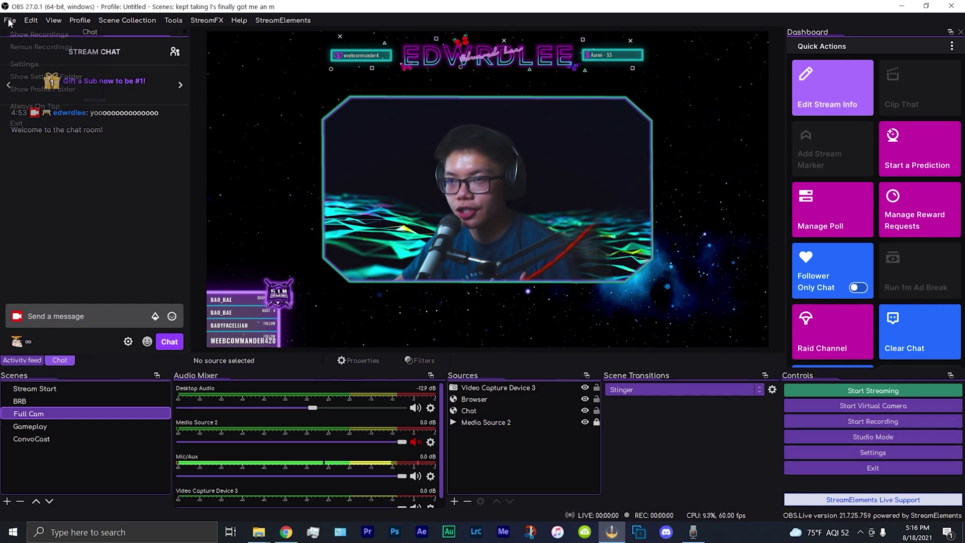
pyautogui.click(868, 452)
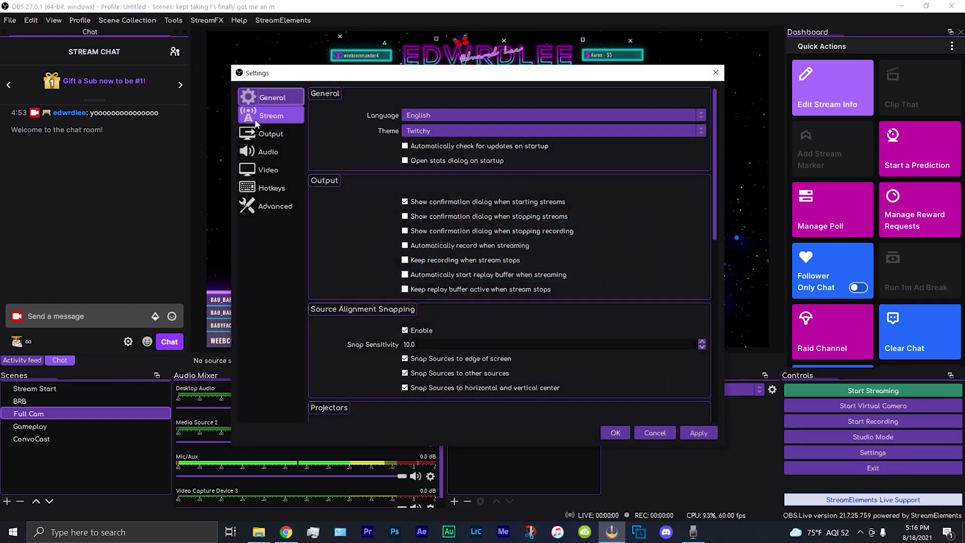
pyautogui.click(256, 116)
pyautogui.click(262, 133)
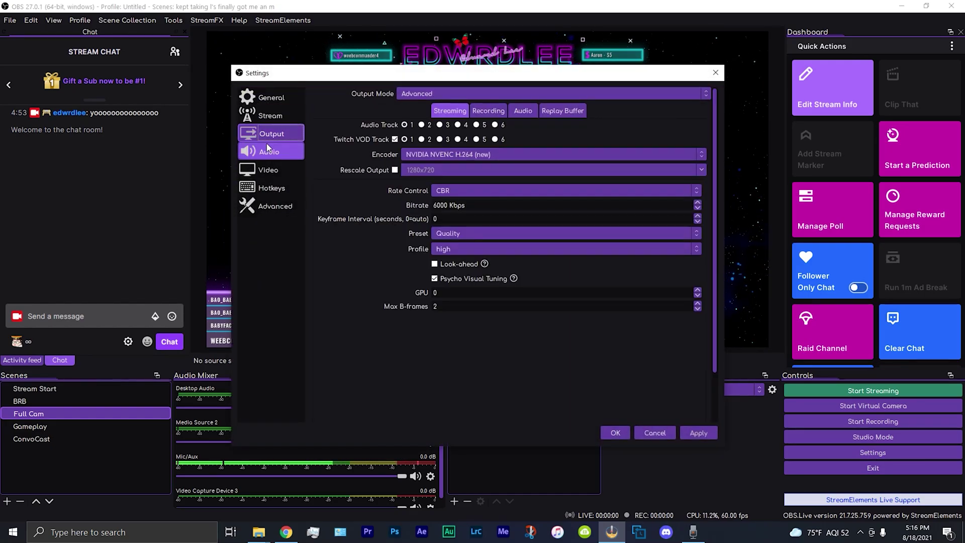
pyautogui.click(268, 151)
pyautogui.click(267, 170)
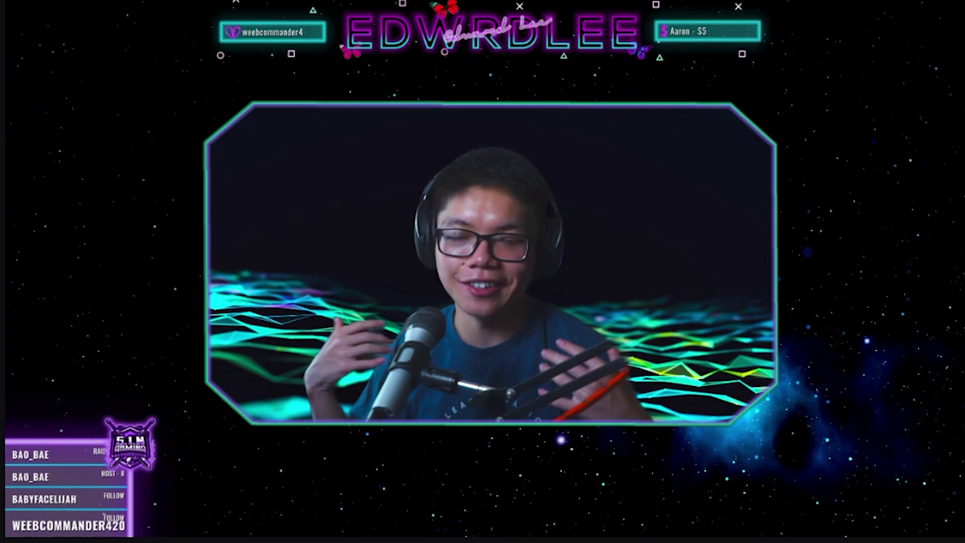